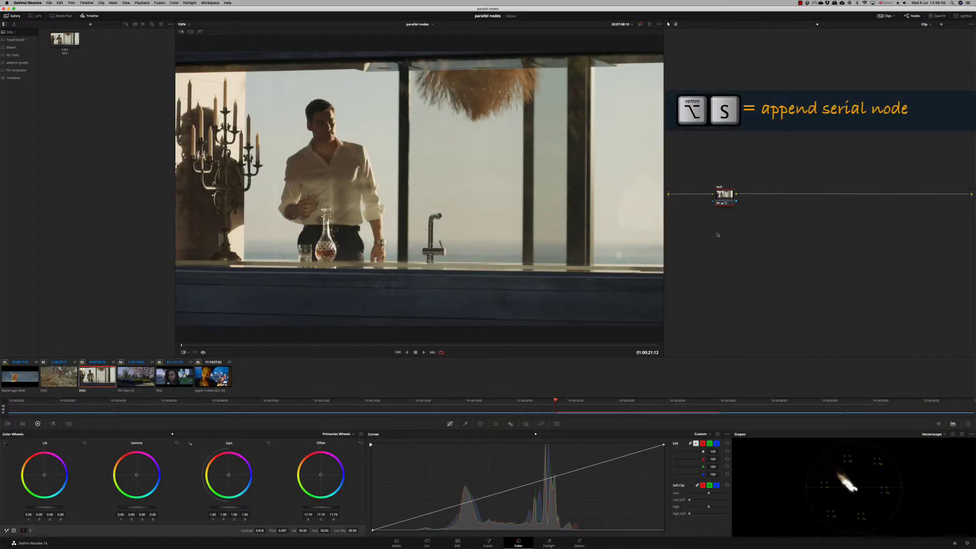
- Add a serial node with saturation at 0.00, then a parallel node beside it
{"action": "key", "text": "alt+s"}
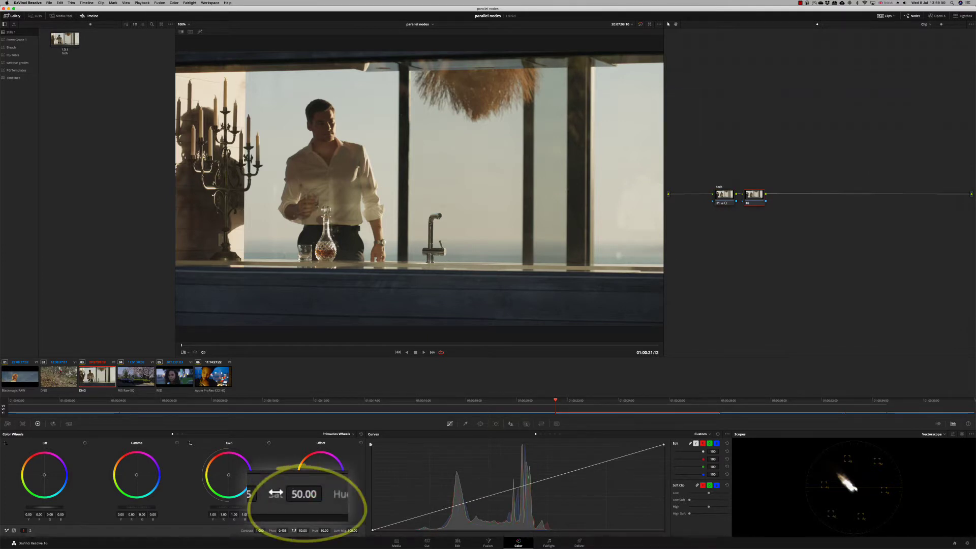
{"action": "left_click_drag", "start_coordinate": [294, 530], "coordinate": [239, 530]}
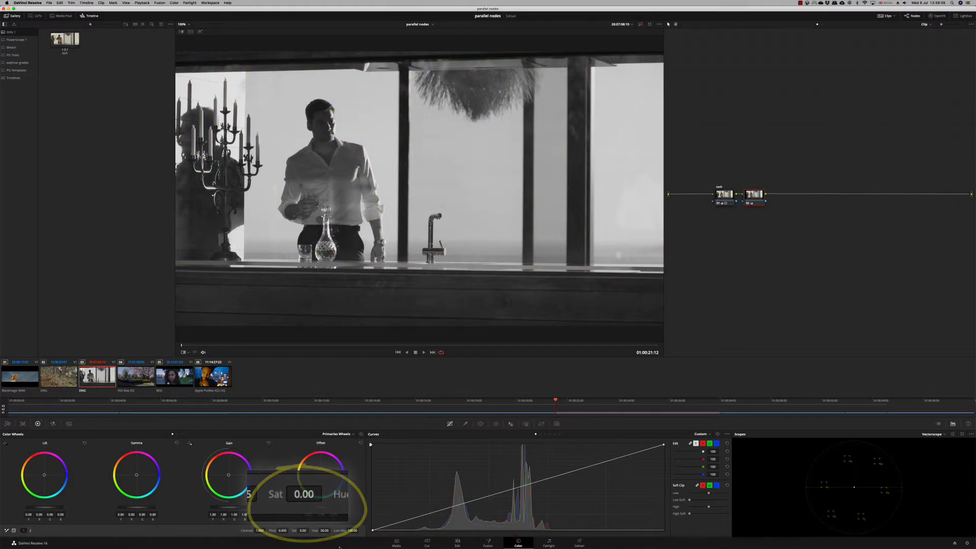
{"action": "key", "text": "alt+p"}
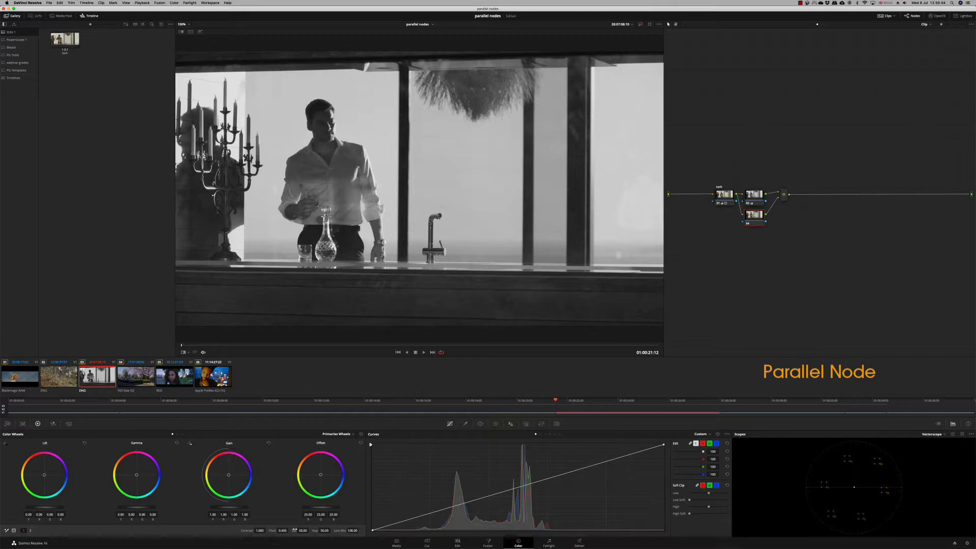
- Raise node 04's saturation to 100, reset it to 50, raise it again, and compare with the gallery still
{"action": "left_click_drag", "start_coordinate": [310, 530], "coordinate": [310, 530]}
{"action": "double_click", "coordinate": [292, 530]}
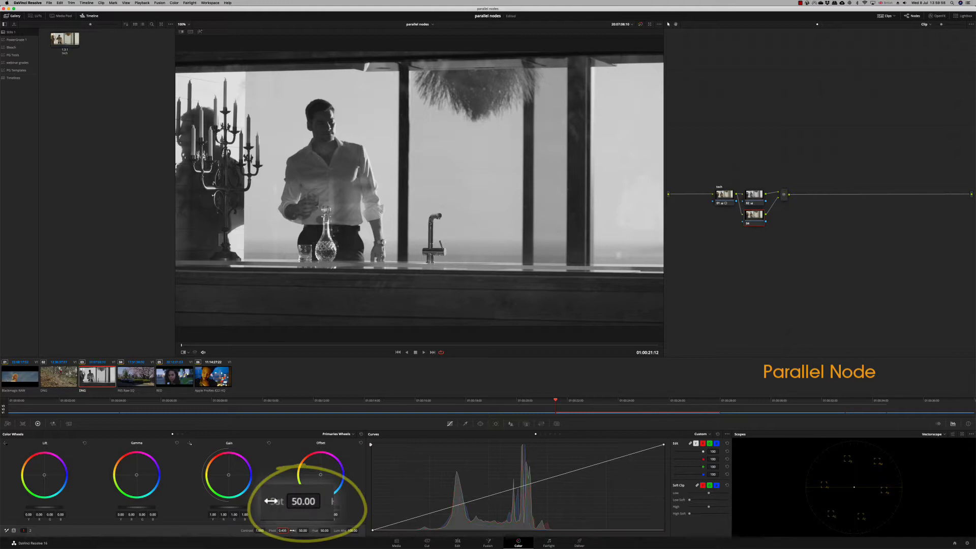
{"action": "left_click_drag", "start_coordinate": [301, 530], "coordinate": [311, 530]}
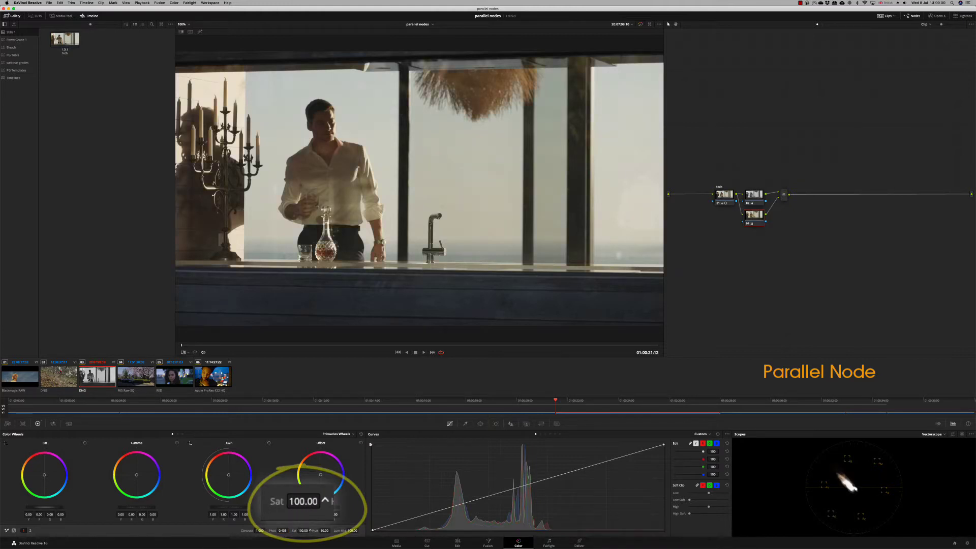
{"action": "double_click", "coordinate": [65, 39]}
- Reset parallel node 04's saturation to 50.00, then drop it to 0.00
{"action": "double_click", "coordinate": [280, 504]}
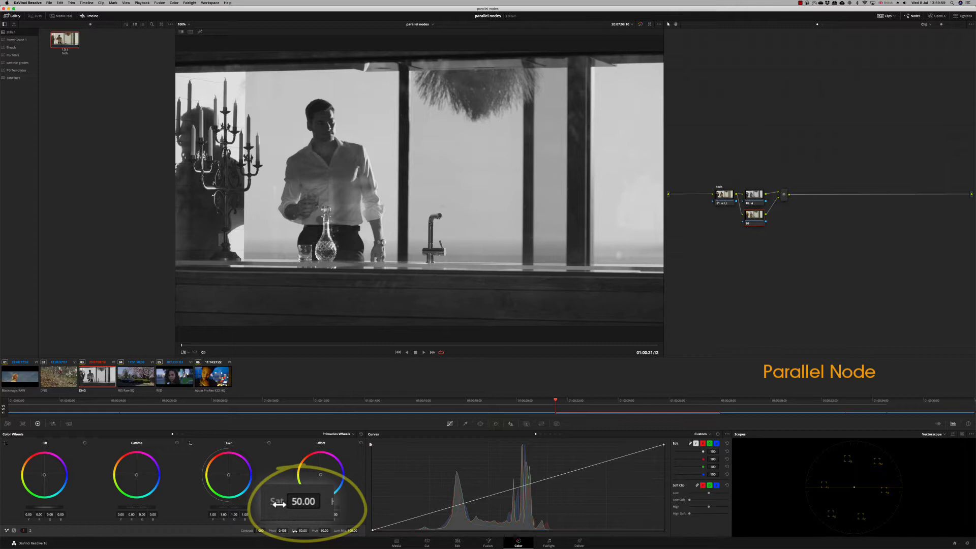
{"action": "left_click_drag", "start_coordinate": [303, 531], "coordinate": [309, 531]}
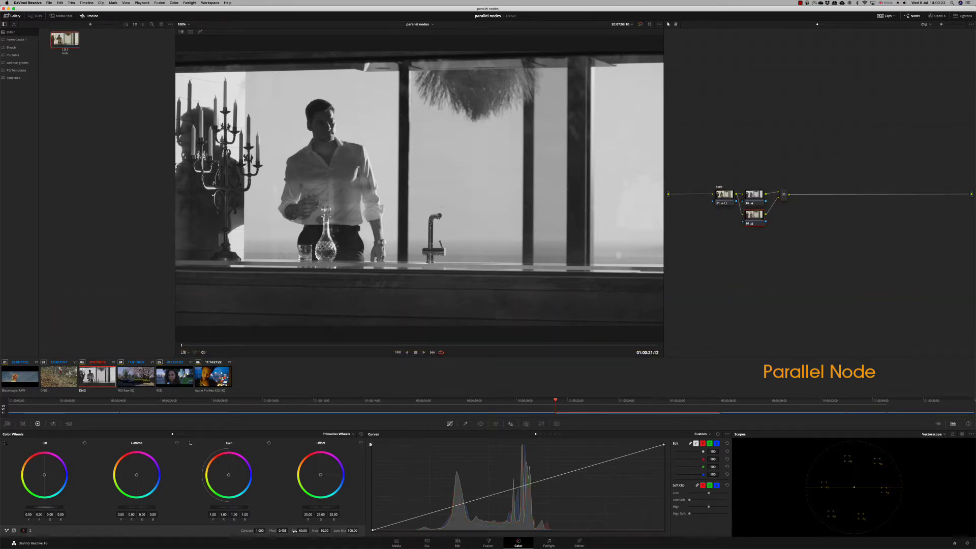
- Delete parallel node 04, add a layer node at saturation 100, and select the layered nodes
{"action": "right_click", "coordinate": [755, 216]}
{"action": "left_click", "coordinate": [768, 255]}
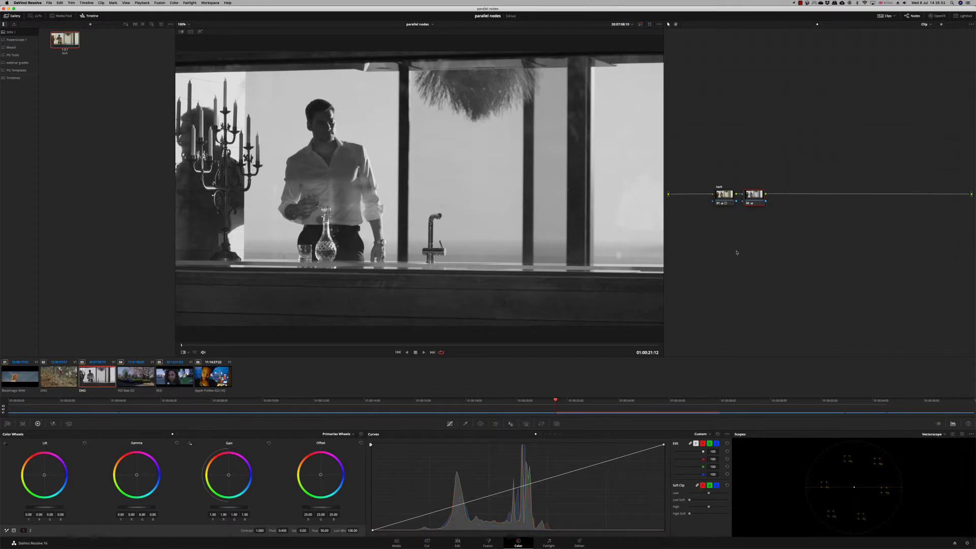
{"action": "key", "text": "alt+l"}
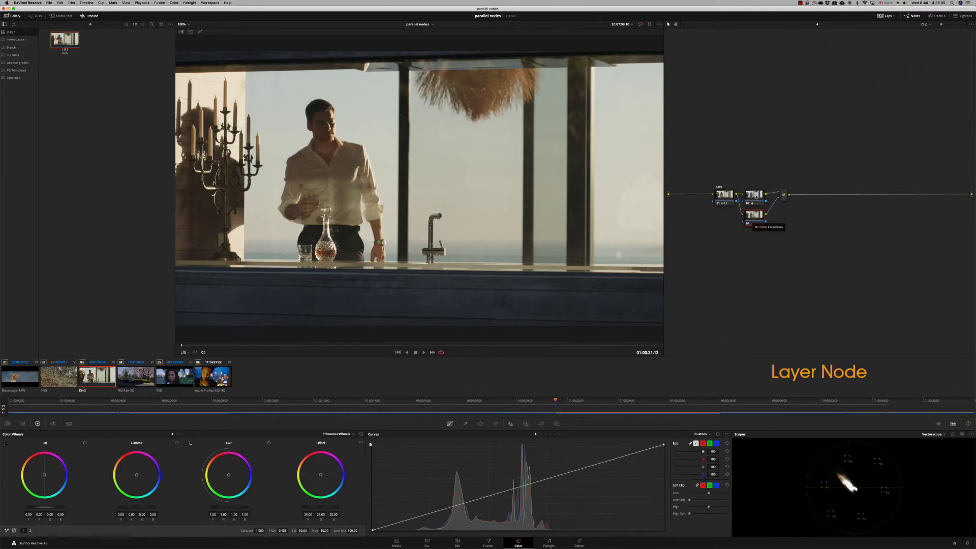
{"action": "left_click_drag", "start_coordinate": [757, 196], "coordinate": [756, 217]}
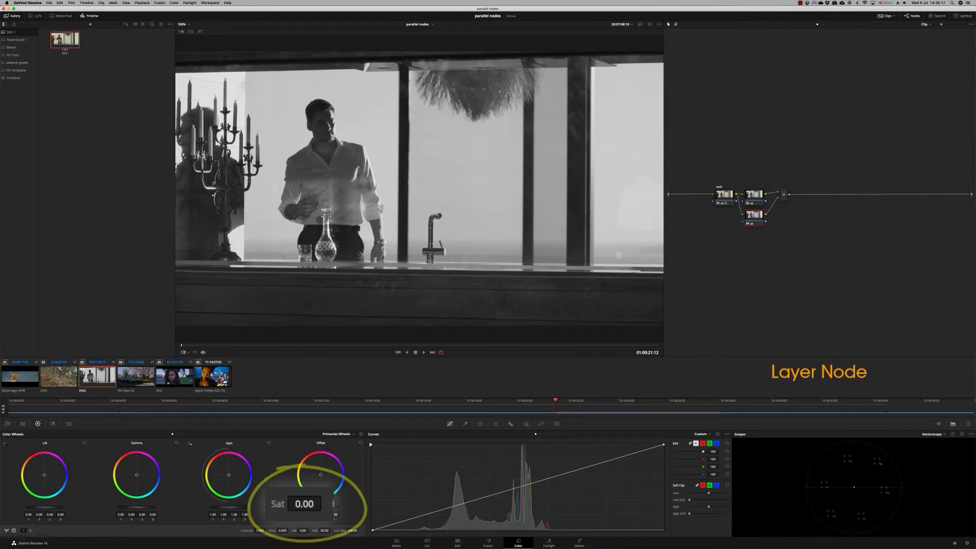
{"action": "left_click_drag", "start_coordinate": [303, 530], "coordinate": [310, 531]}
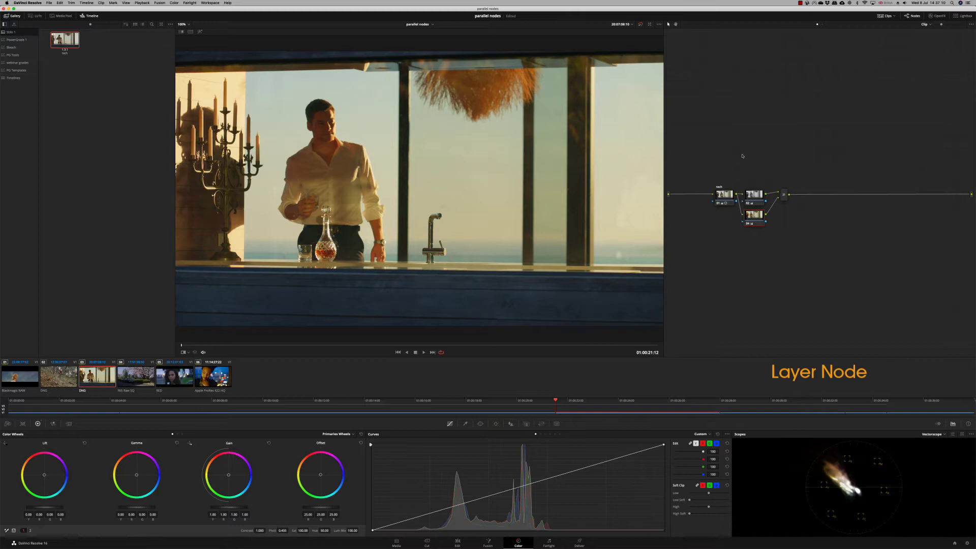
{"action": "left_click_drag", "start_coordinate": [742, 156], "coordinate": [813, 251]}
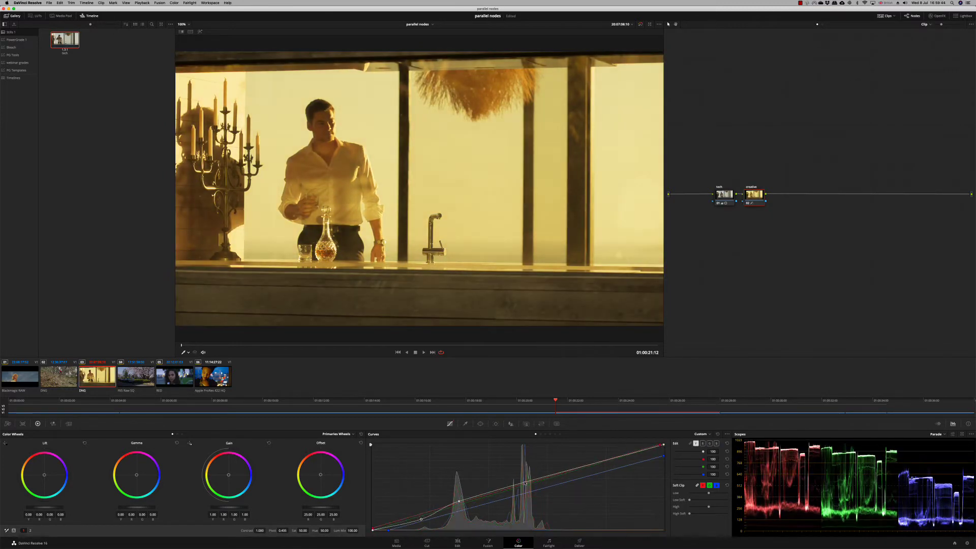
- Shape the creative node's Custom Curves for a warm golden look and save the project
{"action": "left_click_drag", "start_coordinate": [525, 483], "coordinate": [542, 479]}
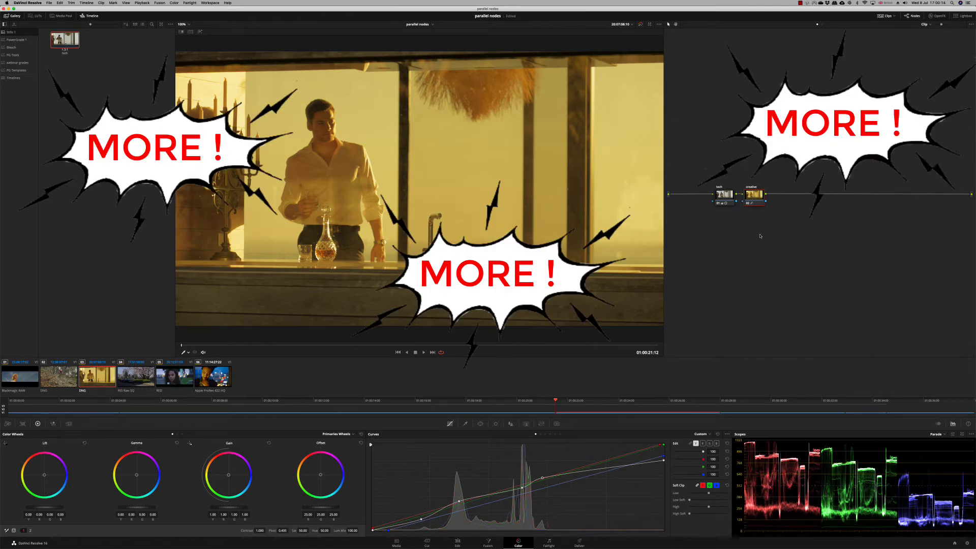
{"action": "key", "text": "super+s"}
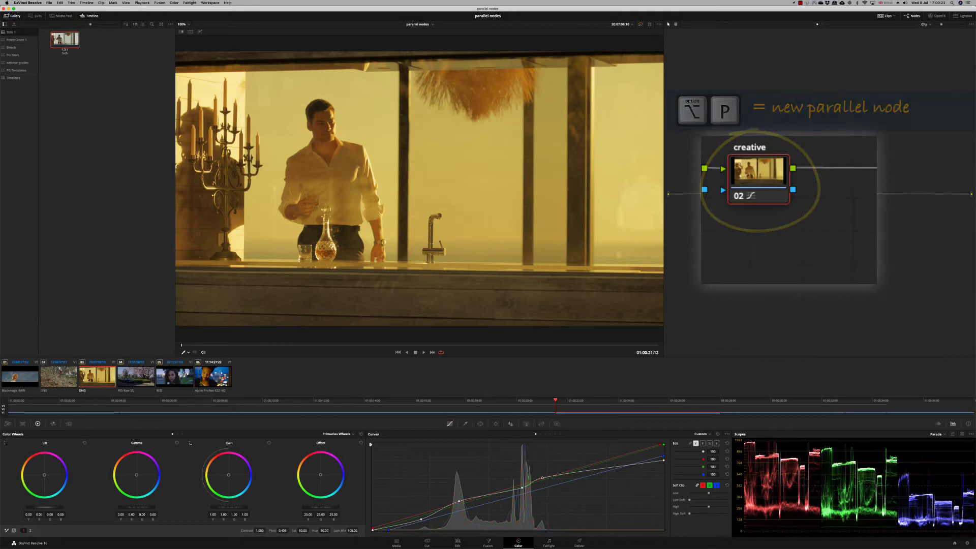
- Copy the creative grade onto new parallel node 04, toggle it to compare, and lower Curves intensity to 31
{"action": "key", "text": "alt+p"}
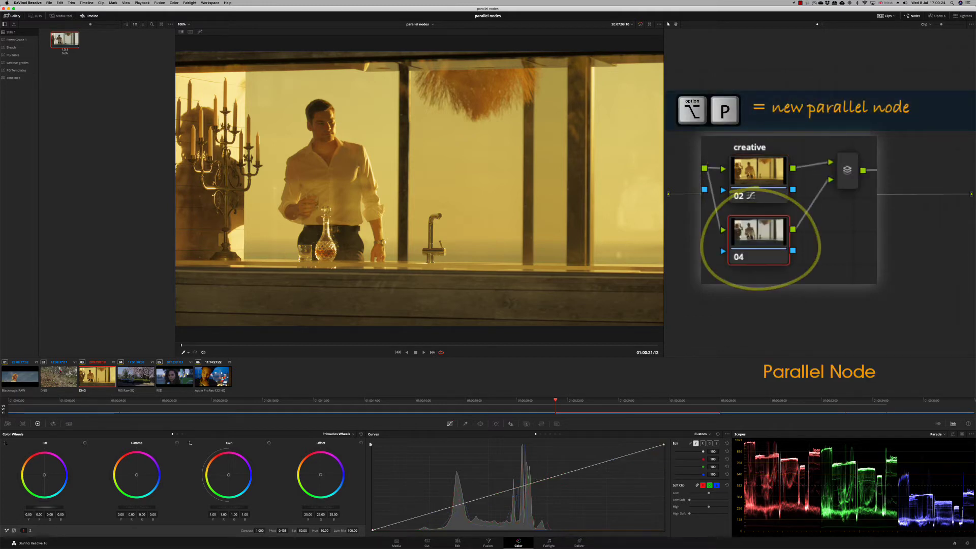
{"action": "left_click_drag", "start_coordinate": [768, 180], "coordinate": [766, 244]}
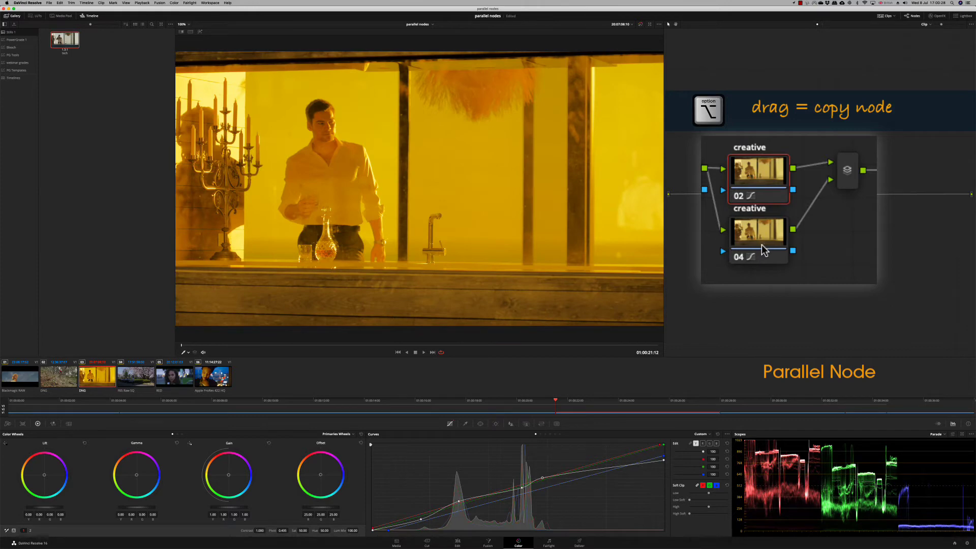
{"action": "left_click", "coordinate": [734, 254]}
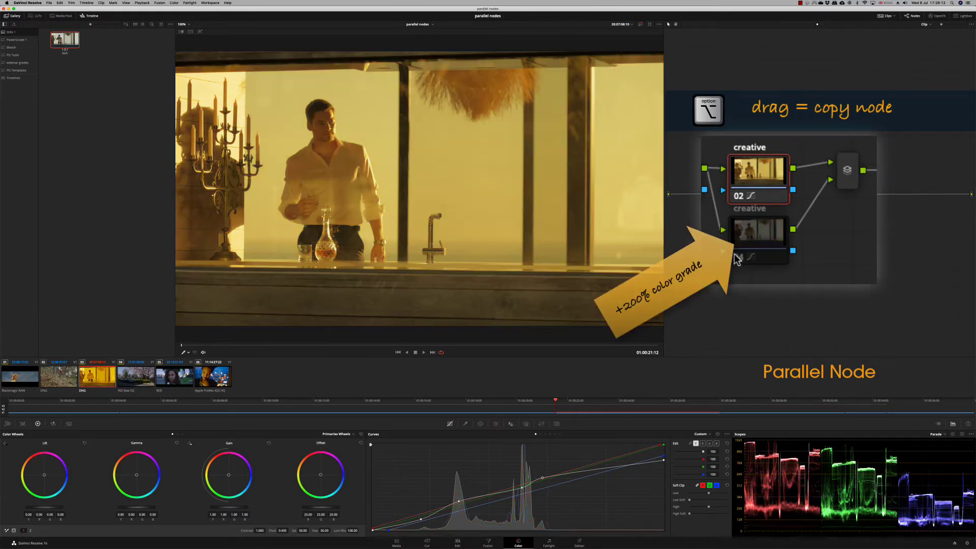
{"action": "left_click", "coordinate": [734, 254]}
{"action": "left_click", "coordinate": [734, 255]}
{"action": "left_click", "coordinate": [735, 254]}
{"action": "left_click", "coordinate": [751, 238]}
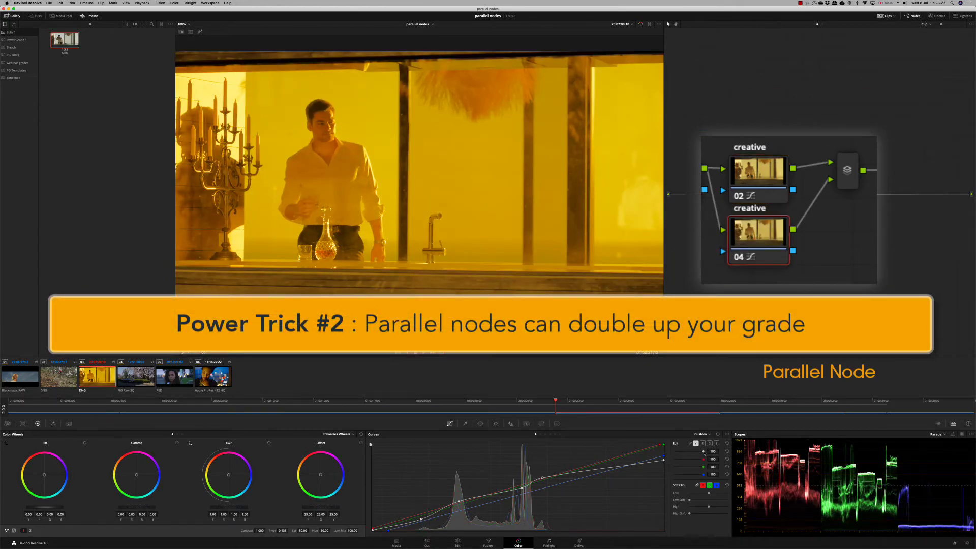
{"action": "left_click_drag", "start_coordinate": [705, 452], "coordinate": [684, 455]}
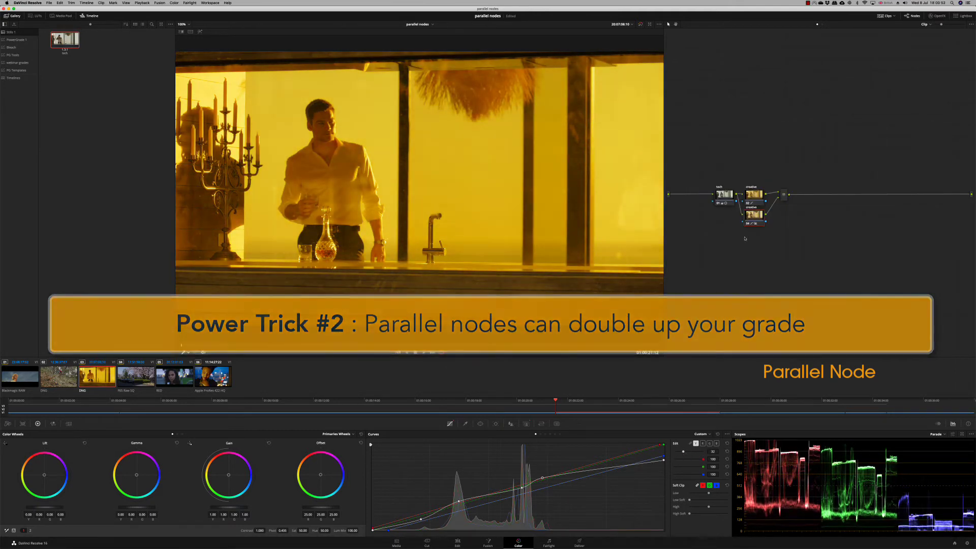
- Reset node 04's grade and change the Parallel Mixer to a Layer Mixer
{"action": "right_click", "coordinate": [753, 218]}
{"action": "left_click", "coordinate": [768, 243]}
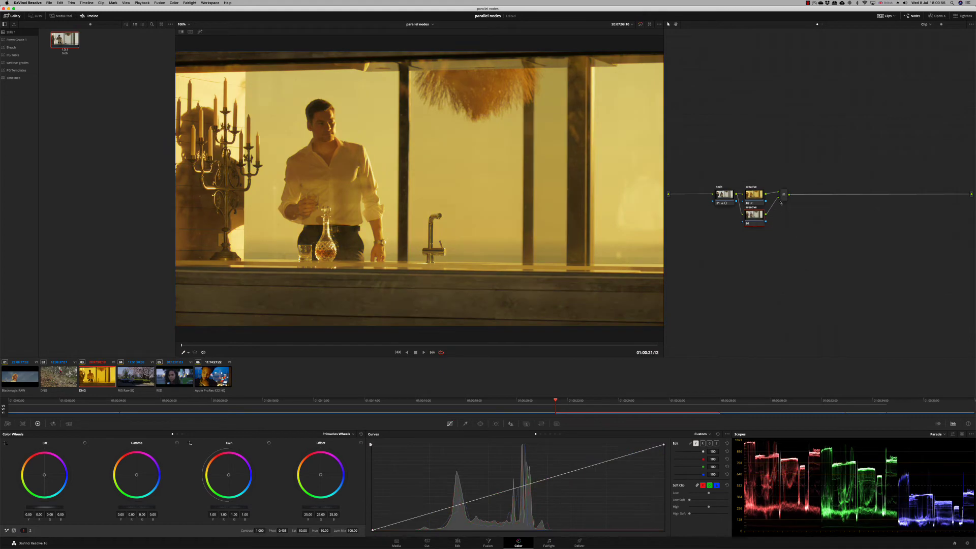
{"action": "right_click", "coordinate": [784, 195]}
{"action": "left_click", "coordinate": [788, 230]}
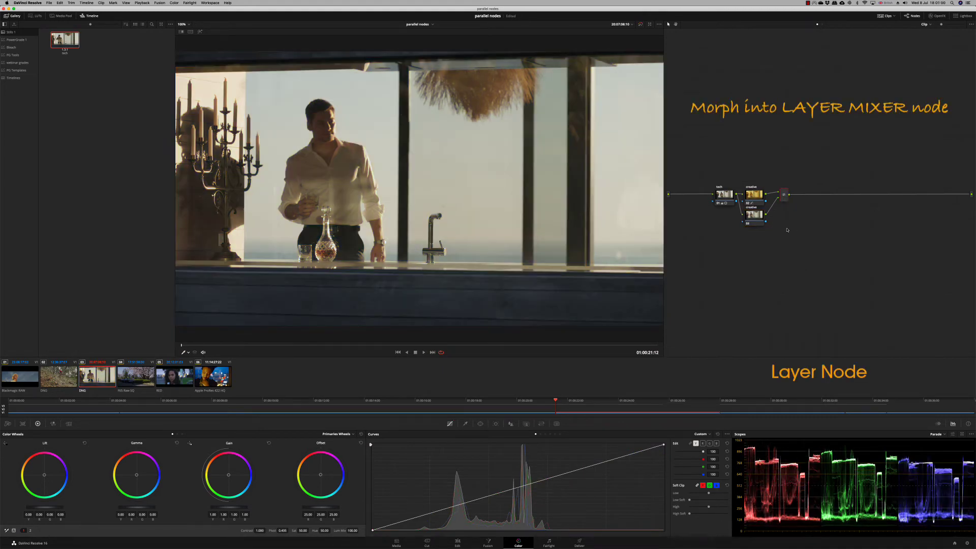
- Qualify node 04 with highlight view, soften saturation, set its high to 0.0, and pull green from Offset
{"action": "left_click", "coordinate": [465, 424]}
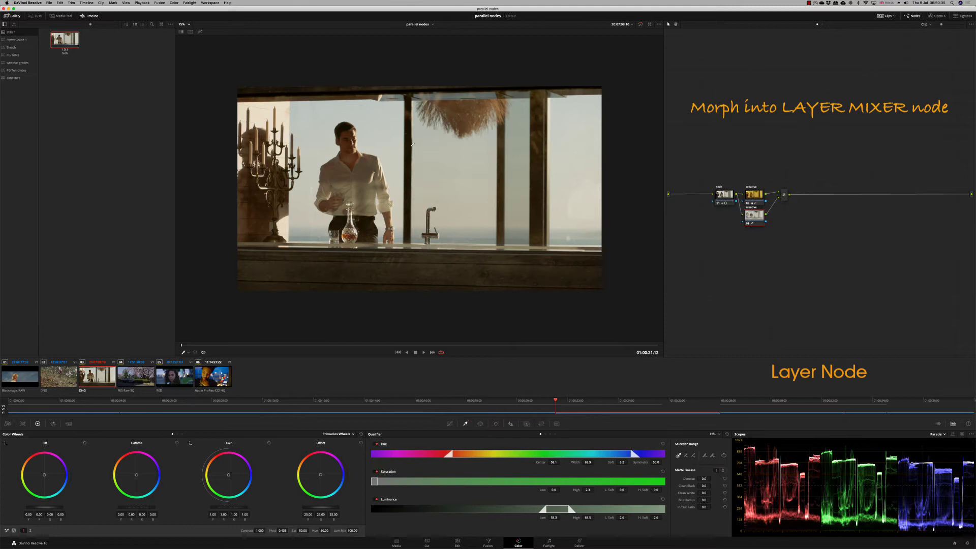
{"action": "key", "text": "shift+h"}
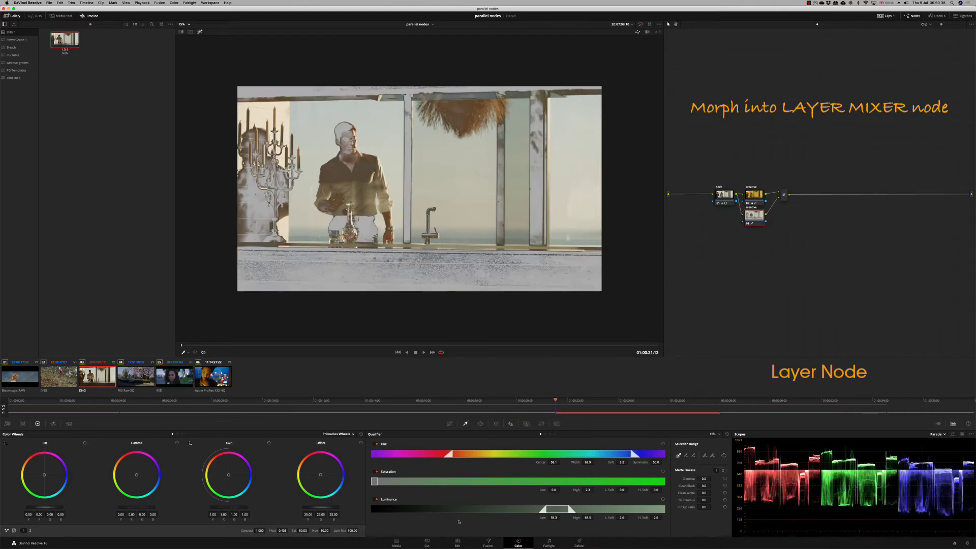
{"action": "left_click_drag", "start_coordinate": [638, 490], "coordinate": [663, 489]}
{"action": "left_click_drag", "start_coordinate": [588, 490], "coordinate": [558, 518]}
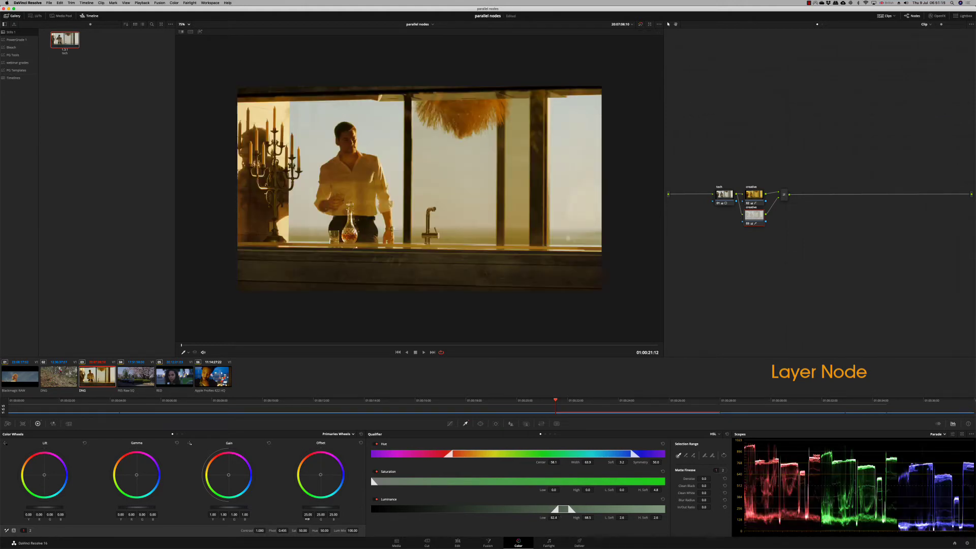
{"action": "left_click_drag", "start_coordinate": [321, 515], "coordinate": [307, 520]}
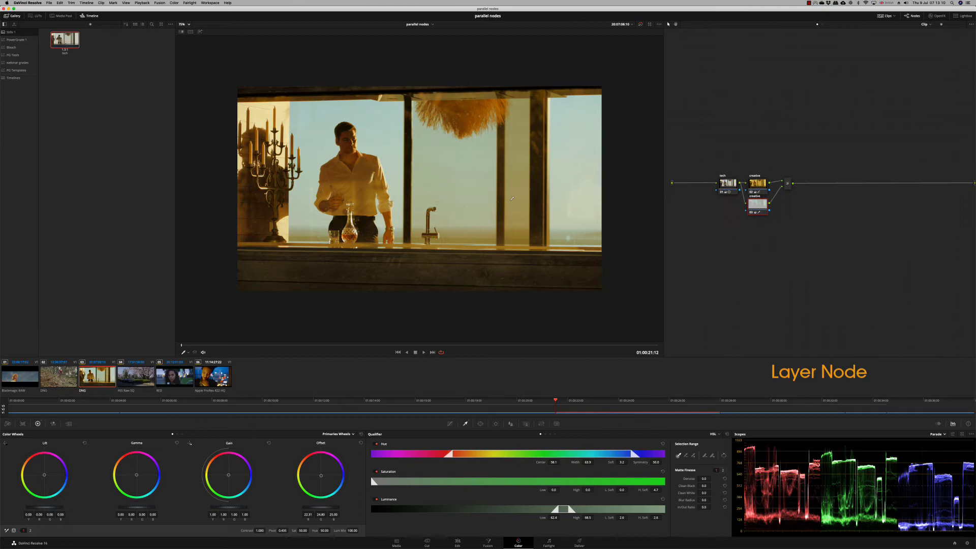
- Grab a still of the warm grade and add corrector nodes 05 and 06
{"action": "right_click", "coordinate": [467, 178]}
{"action": "left_click", "coordinate": [478, 186]}
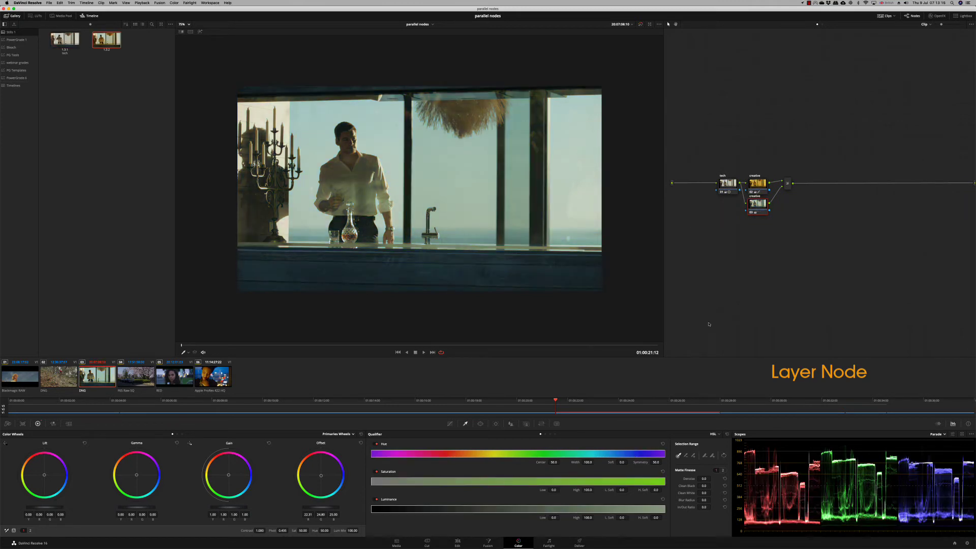
{"action": "right_click", "coordinate": [694, 229]}
{"action": "mouse_move", "coordinate": [722, 239]}
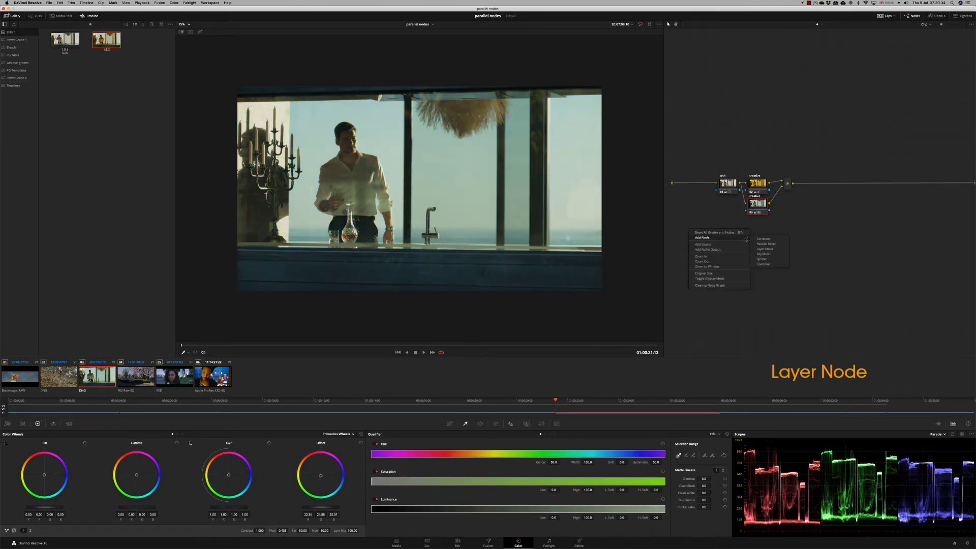
{"action": "left_click", "coordinate": [757, 240]}
{"action": "right_click", "coordinate": [757, 240]}
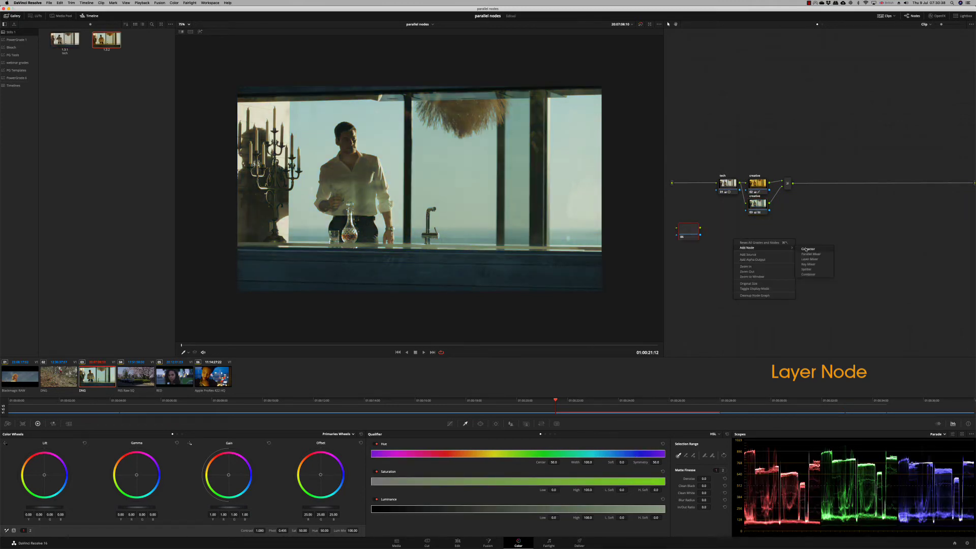
{"action": "left_click", "coordinate": [806, 249]}
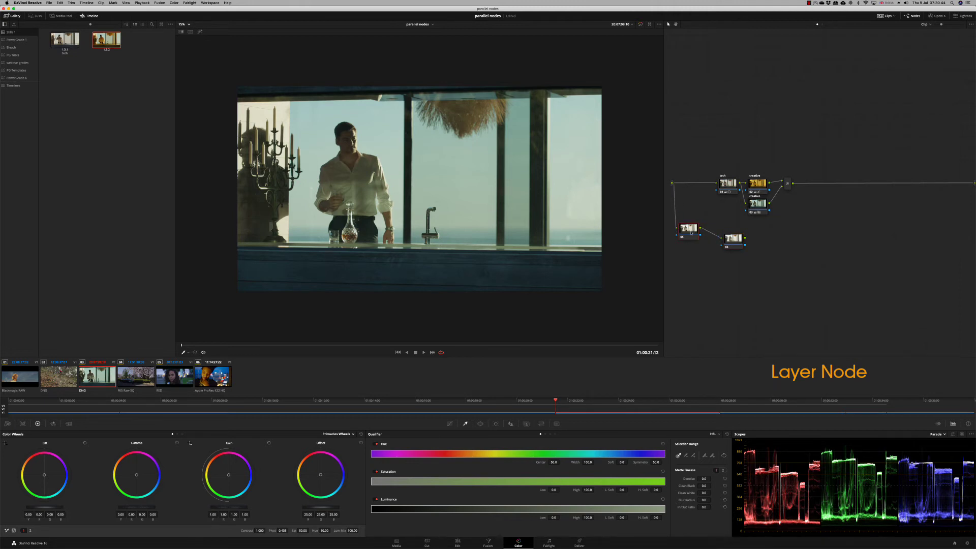
- Set spatial noise reduction luma and chroma to 40.2 and label node 06 as Key
{"action": "left_click", "coordinate": [68, 424]}
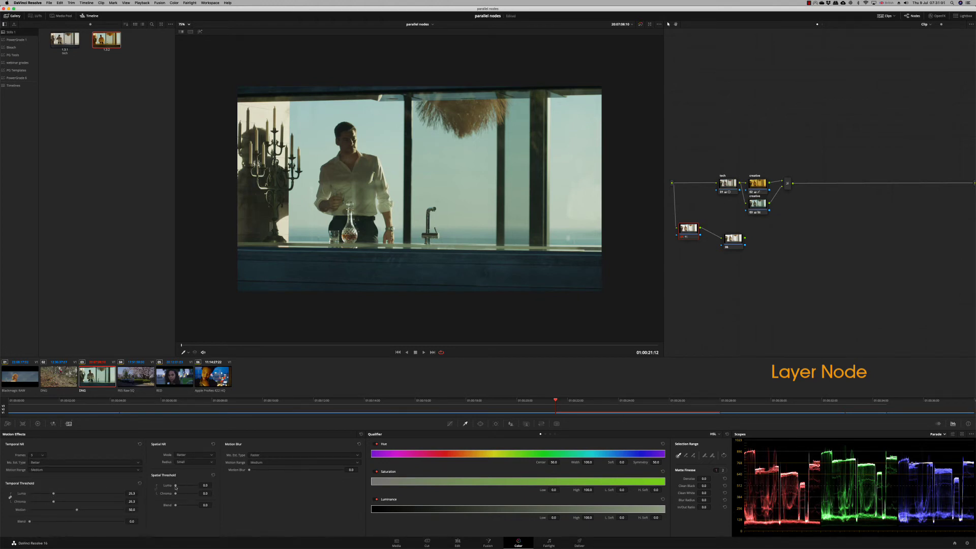
{"action": "left_click_drag", "start_coordinate": [176, 486], "coordinate": [184, 488]}
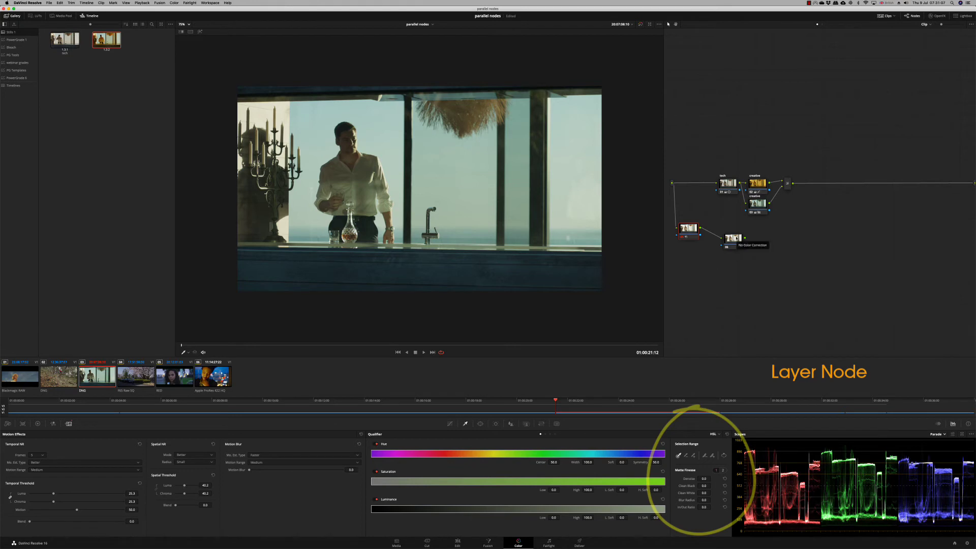
{"action": "right_click", "coordinate": [693, 233]}
{"action": "key", "text": "Escape"}
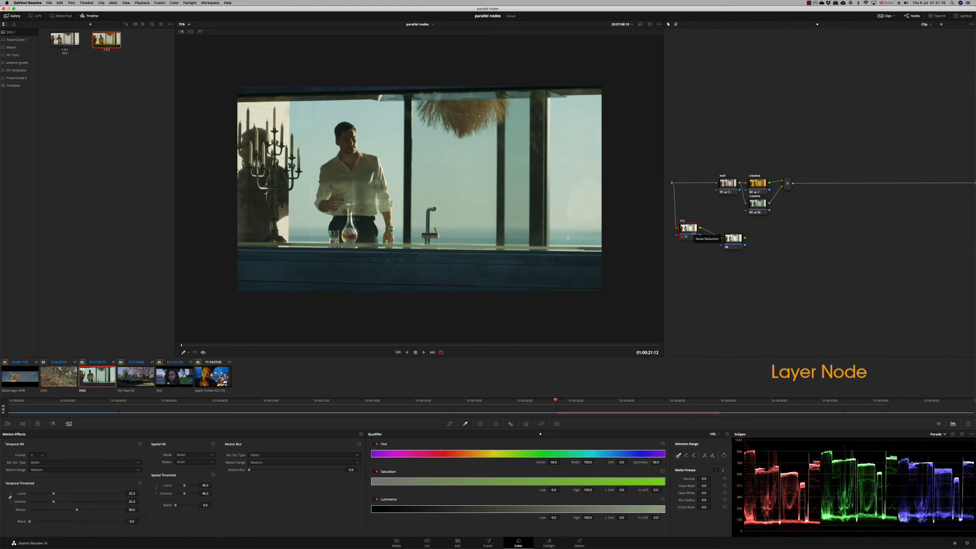
{"action": "right_click", "coordinate": [734, 233]}
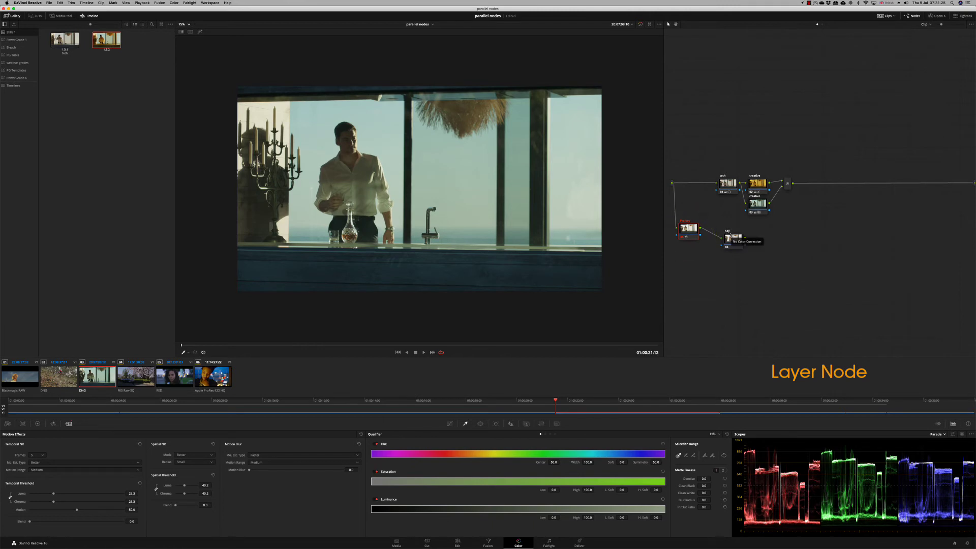
- Add corrector nodes 07 and 08 and link the Pre-key blue key output to node 07
{"action": "right_click", "coordinate": [733, 262]}
{"action": "mouse_move", "coordinate": [763, 269]}
{"action": "left_click", "coordinate": [807, 271]}
{"action": "right_click", "coordinate": [730, 284]}
{"action": "mouse_move", "coordinate": [745, 294]}
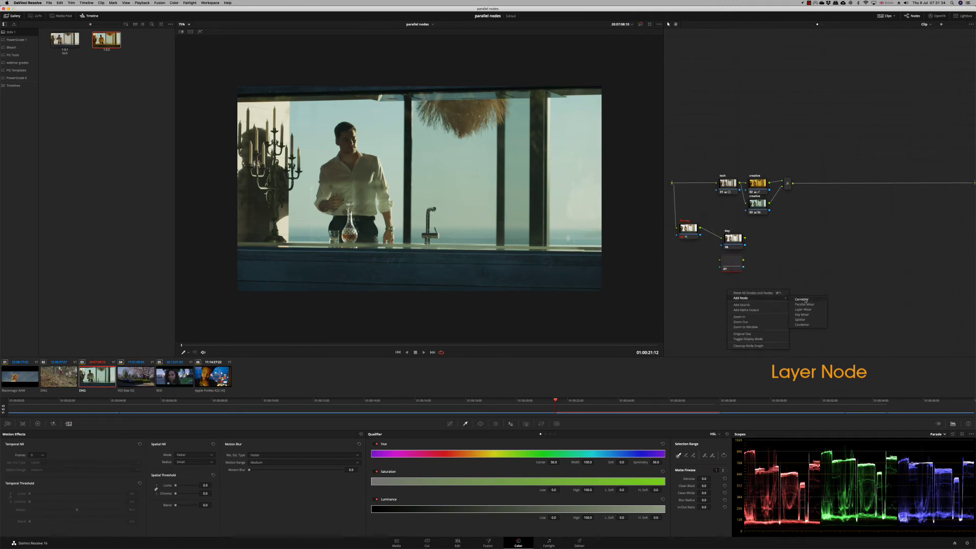
{"action": "left_click", "coordinate": [804, 299]}
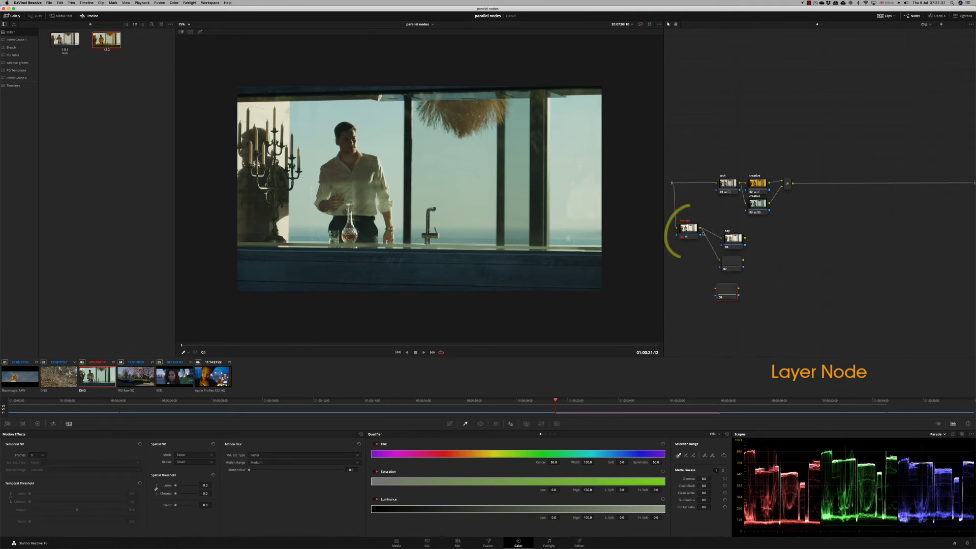
{"action": "left_click_drag", "start_coordinate": [702, 233], "coordinate": [714, 272]}
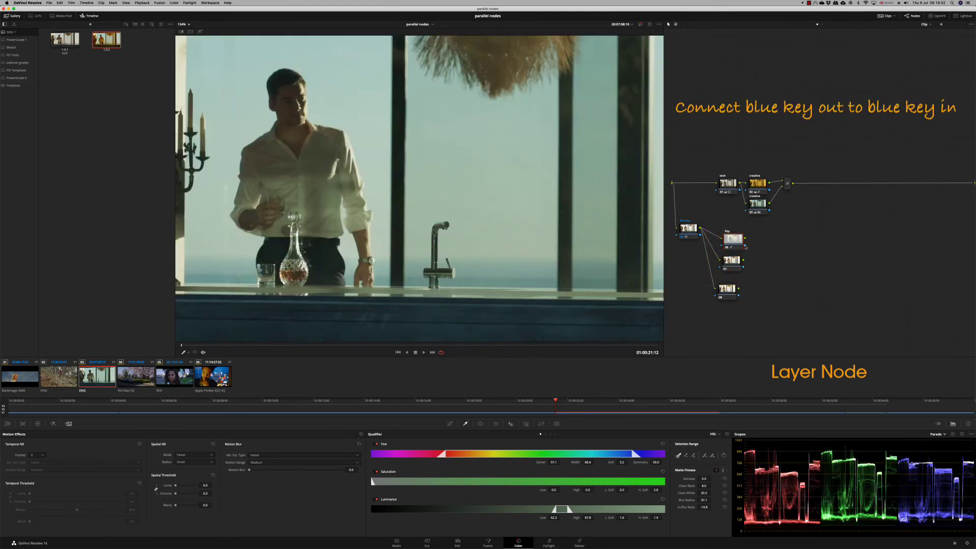
- Feed the blue sky key into node 03's key input and set Key Input Offset to 0.163
{"action": "left_click_drag", "start_coordinate": [747, 212], "coordinate": [747, 213]}
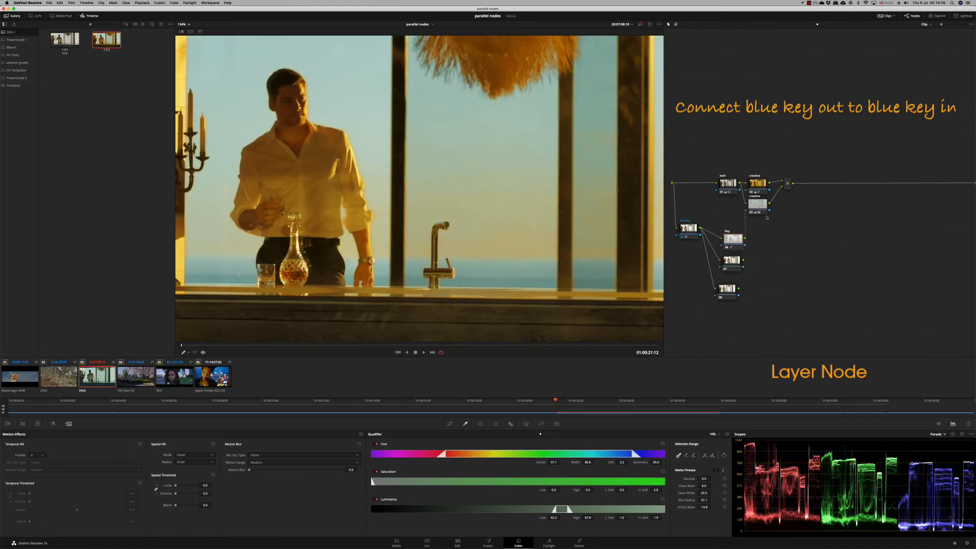
{"action": "left_click", "coordinate": [757, 207]}
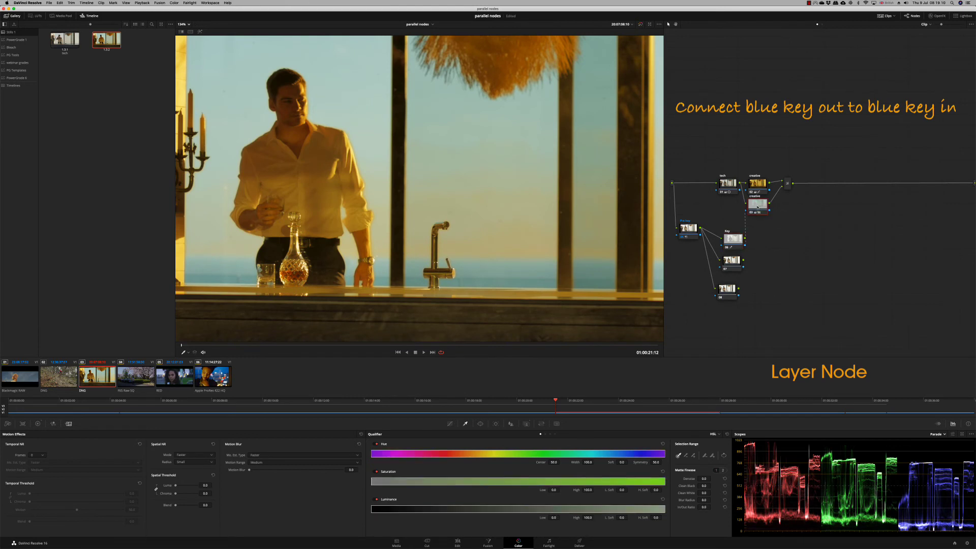
{"action": "left_click", "coordinate": [527, 423]}
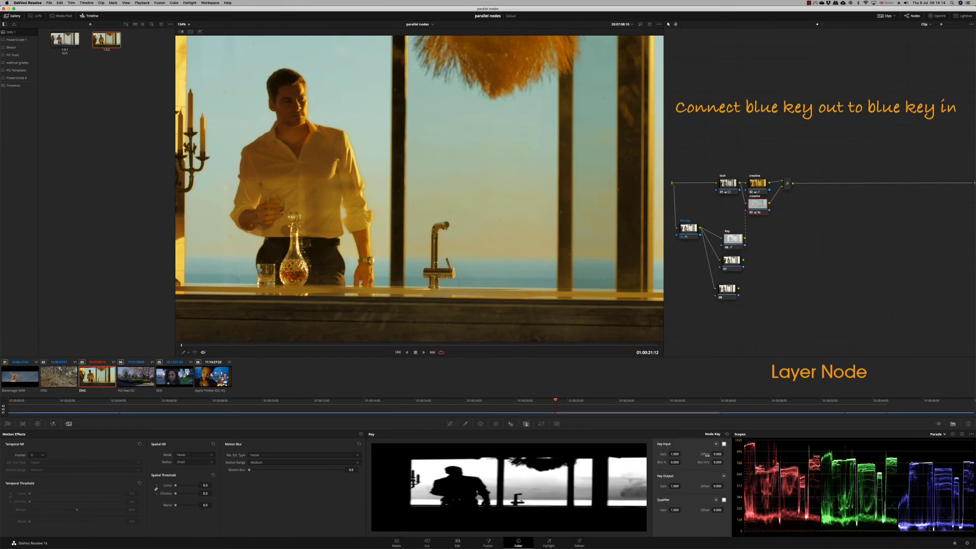
{"action": "mouse_move", "coordinate": [718, 454]}
{"action": "left_mouse_down"}
{"action": "mouse_move", "coordinate": [729, 454]}
{"action": "mouse_move", "coordinate": [717, 454]}
{"action": "mouse_move", "coordinate": [725, 486]}
{"action": "left_mouse_up"}
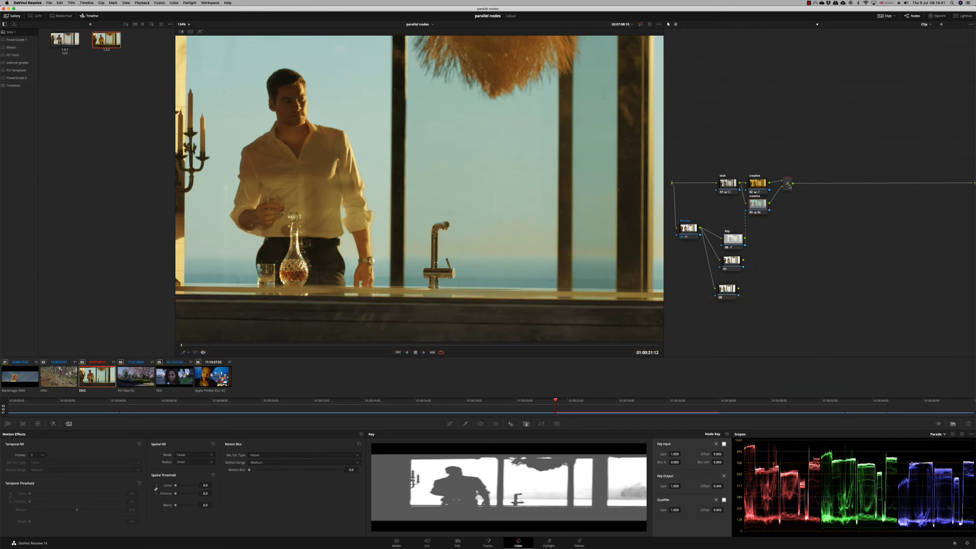
- Append a serial node between the layer mixer and the output, and show the Color Wheels palette
{"action": "key", "text": "alt+s"}
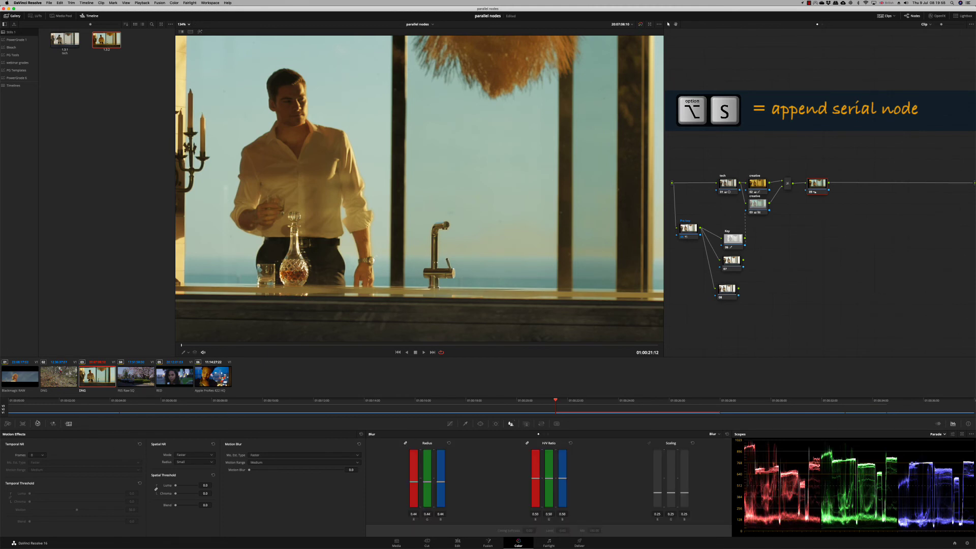
{"action": "left_click", "coordinate": [37, 424]}
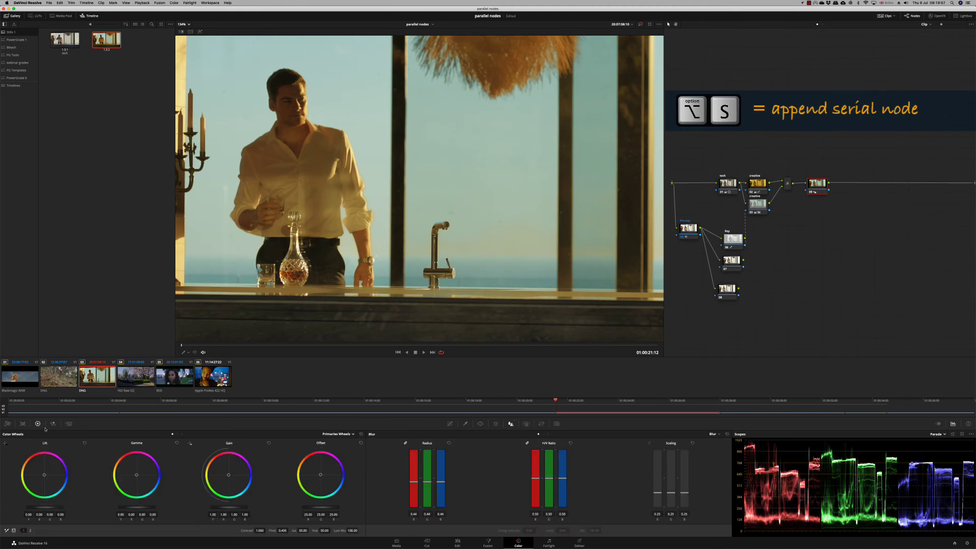